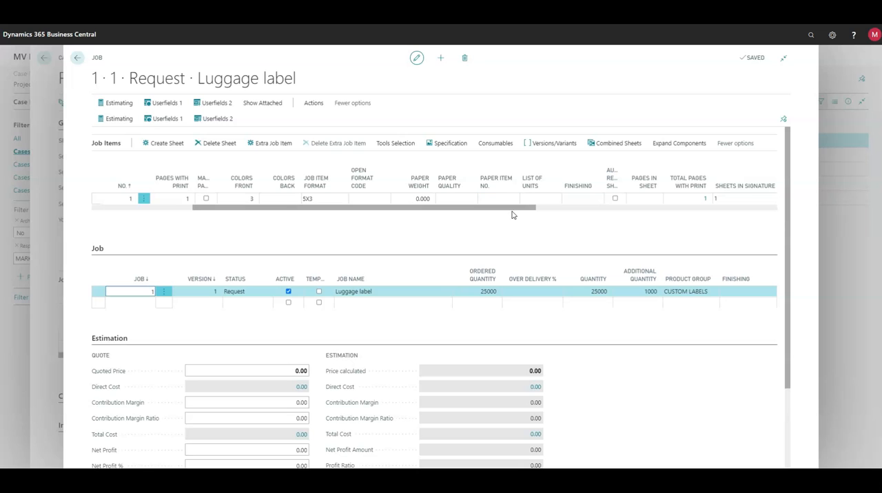
Look through the available dies for the Luggage label job item without selecting one.
{"action": "left_click_drag", "start_coordinate": [512, 210], "coordinate": [643, 211]}
{"action": "left_click", "coordinate": [569, 199]}
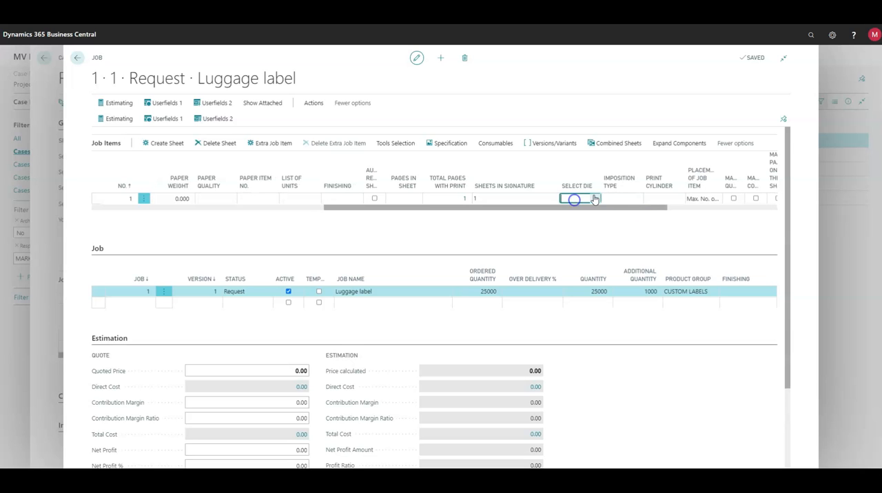
{"action": "left_click", "coordinate": [595, 198]}
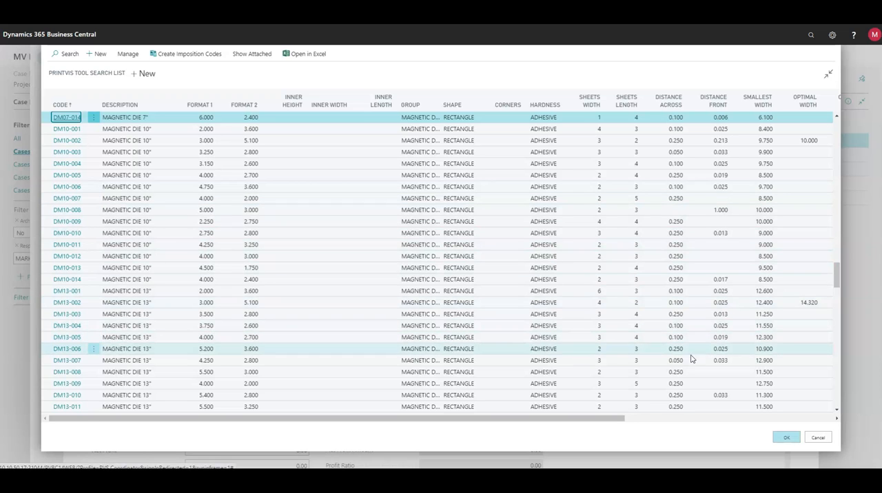
{"action": "left_click", "coordinate": [817, 438]}
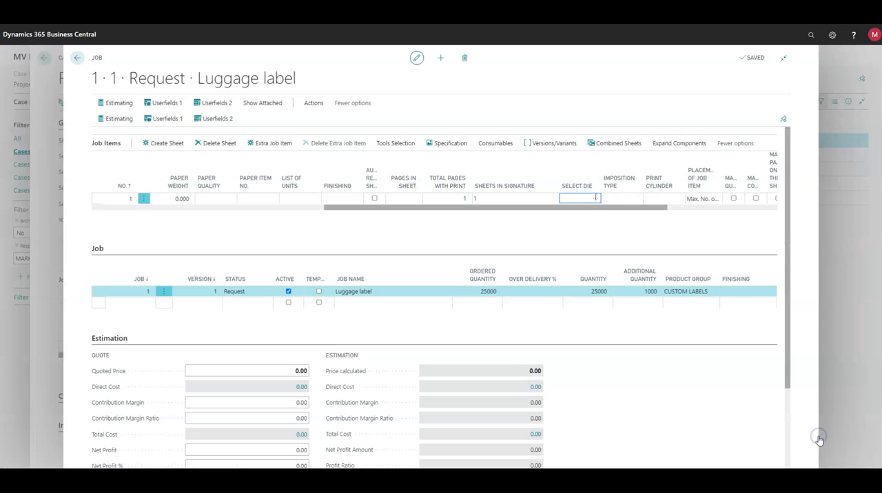
Run the job item's Tools Selection with a label distance front of 0.100 minimum and 0.250 maximum and the RECTANGLE shape.
{"action": "left_click", "coordinate": [399, 145]}
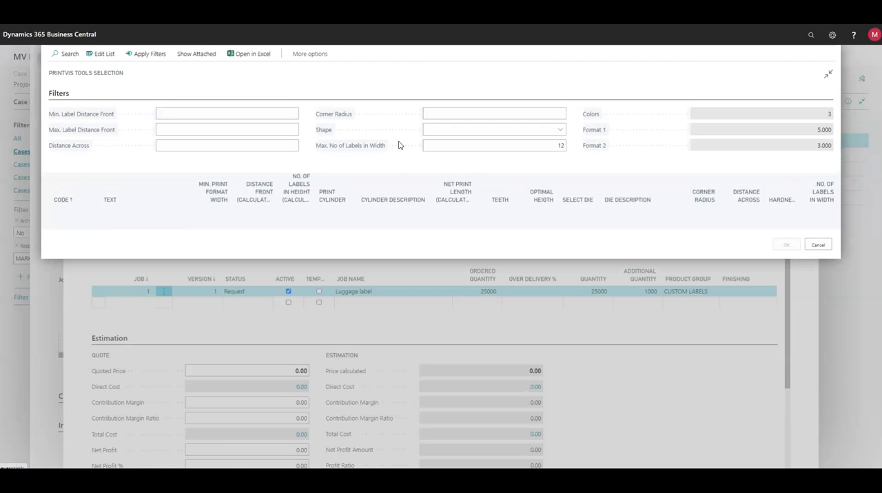
{"action": "left_click", "coordinate": [292, 113]}
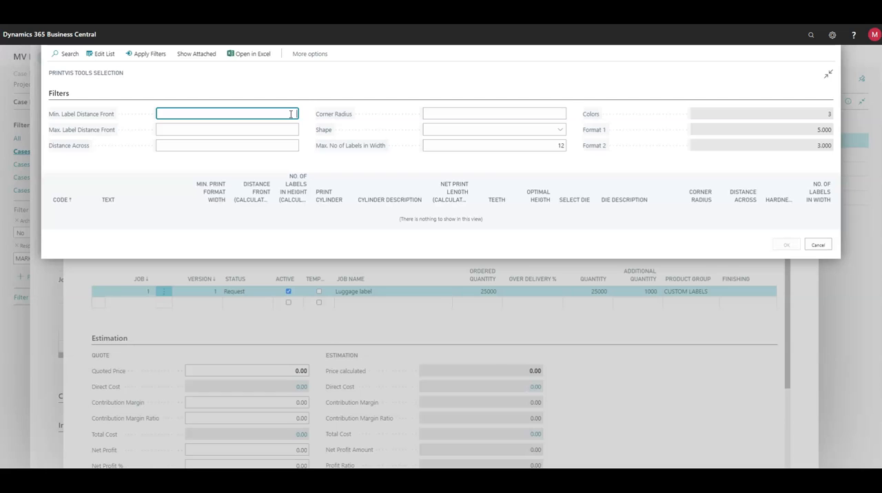
{"action": "key", "text": "Tab"}
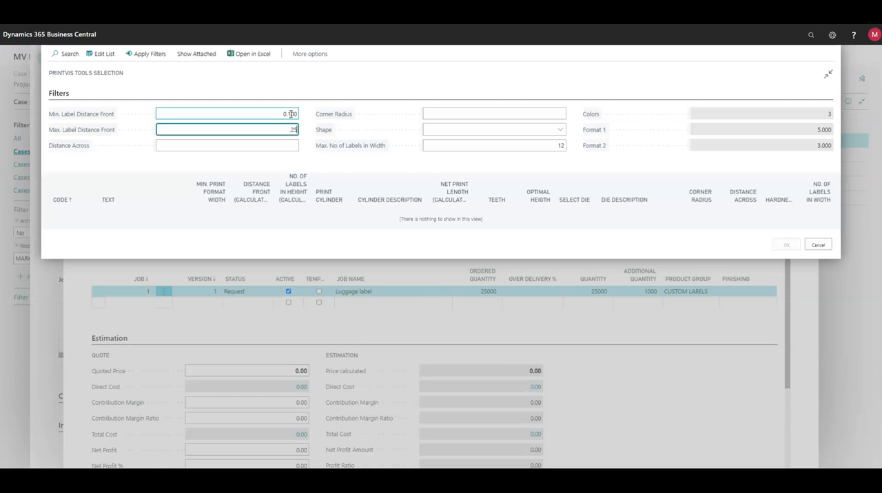
{"action": "key", "text": "Tab"}
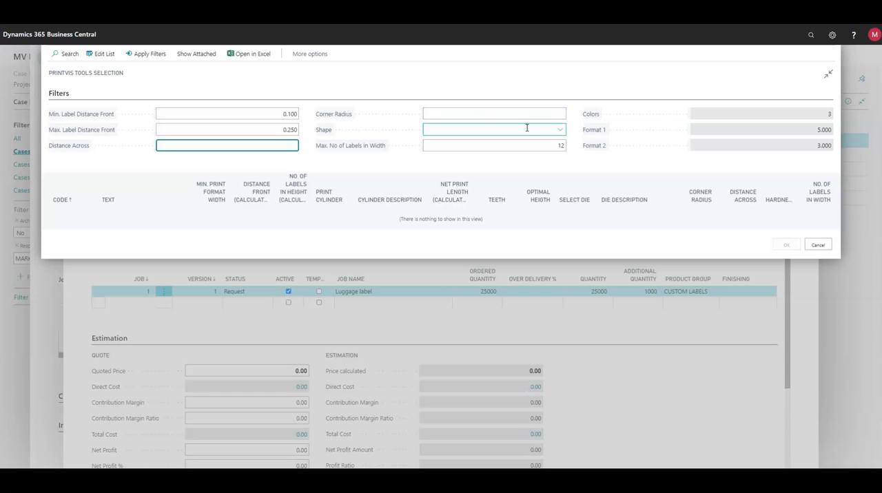
{"action": "left_click", "coordinate": [559, 129]}
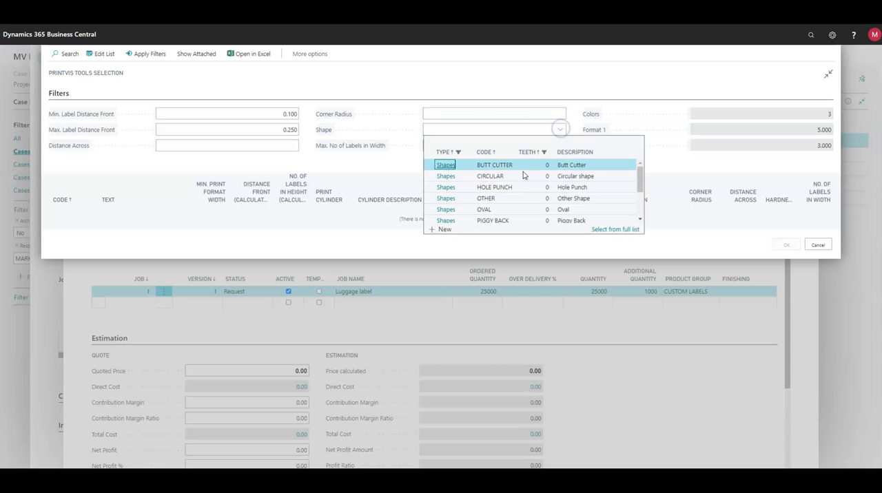
{"action": "scroll", "coordinate": [513, 189], "scroll_direction": "down", "scroll_amount": 3}
{"action": "left_click", "coordinate": [493, 197]}
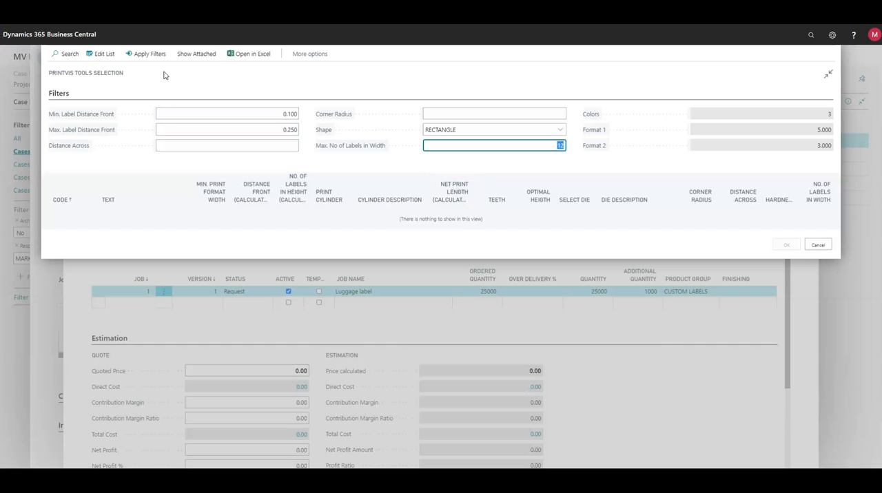
{"action": "left_click", "coordinate": [149, 55]}
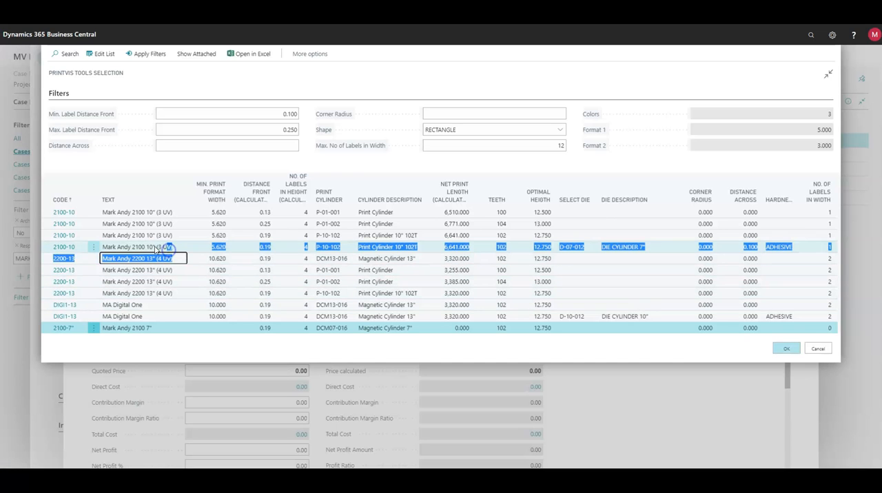
Choose the Mark Andy 2100 10" (3 UV) combination with die D-07-012, add the Slitter Blades unit and accept the listed front colors.
{"action": "left_click", "coordinate": [44, 248]}
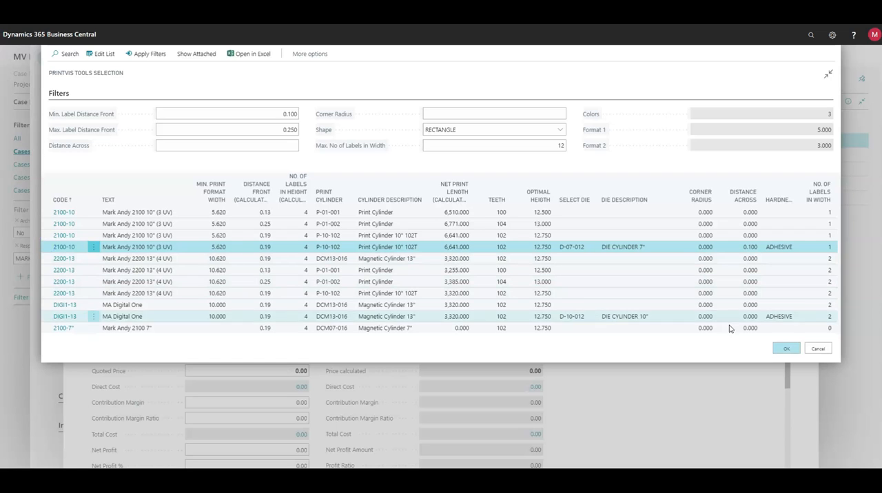
{"action": "left_click", "coordinate": [786, 349]}
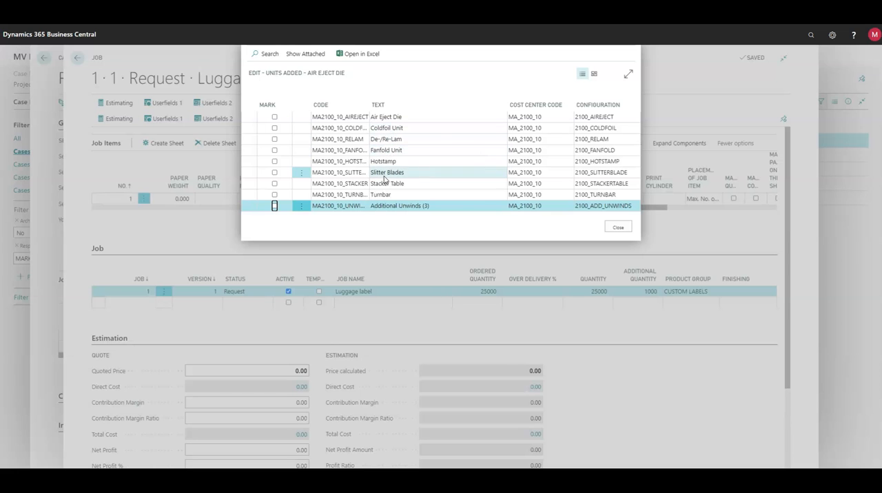
{"action": "left_click", "coordinate": [274, 172]}
{"action": "left_click", "coordinate": [615, 229]}
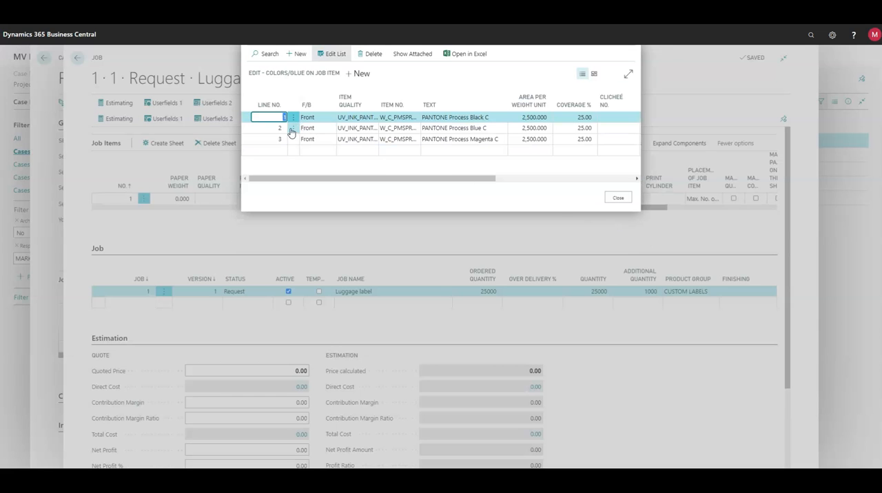
{"action": "left_click", "coordinate": [618, 199]}
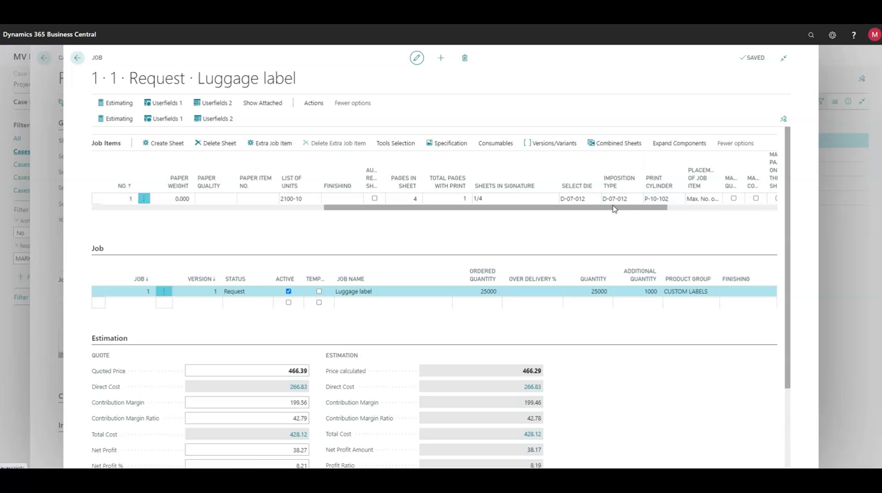
Set the job item's paper quality to BOPP (Biaxially Oriented Polypropylene).
{"action": "left_click_drag", "start_coordinate": [512, 208], "coordinate": [368, 220]}
{"action": "left_click", "coordinate": [421, 199]}
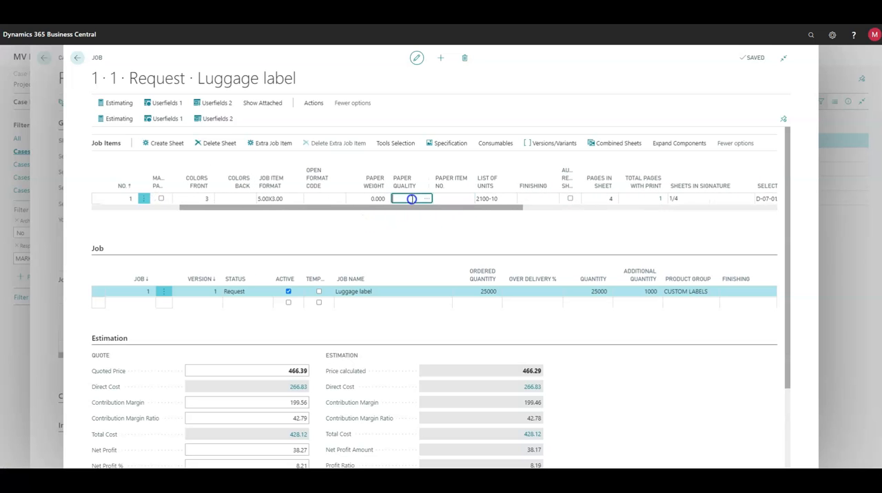
{"action": "left_click", "coordinate": [426, 200]}
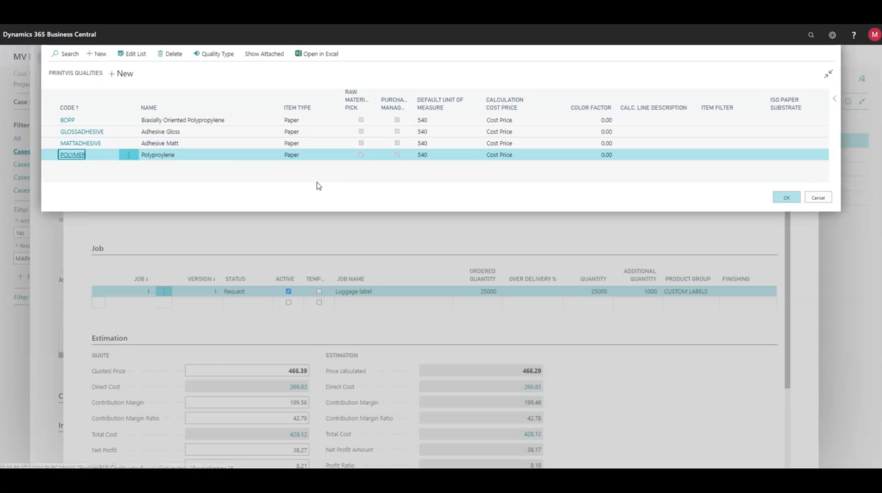
{"action": "left_click", "coordinate": [49, 122]}
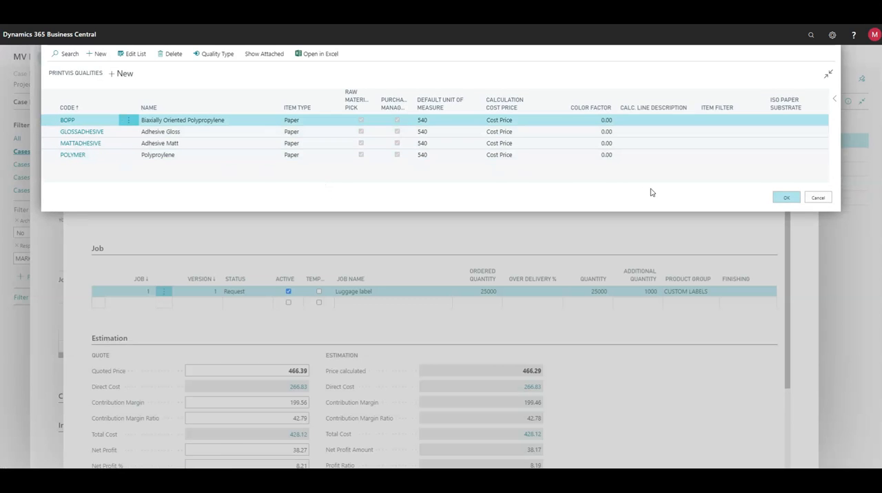
{"action": "left_click", "coordinate": [783, 198]}
Assign the 10.000-wide CLR 2ML BOPP REMOVABLE film, item 13102-10.000, as the job item's paper.
{"action": "left_click", "coordinate": [441, 199]}
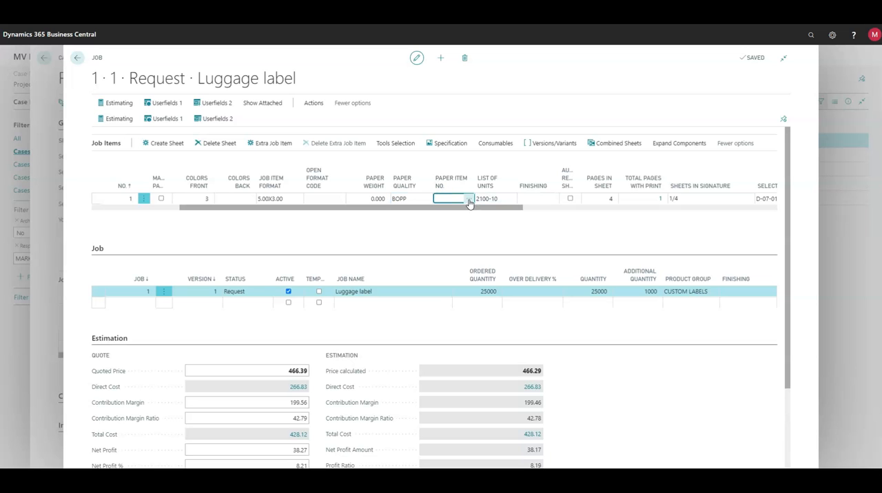
{"action": "left_click", "coordinate": [469, 199]}
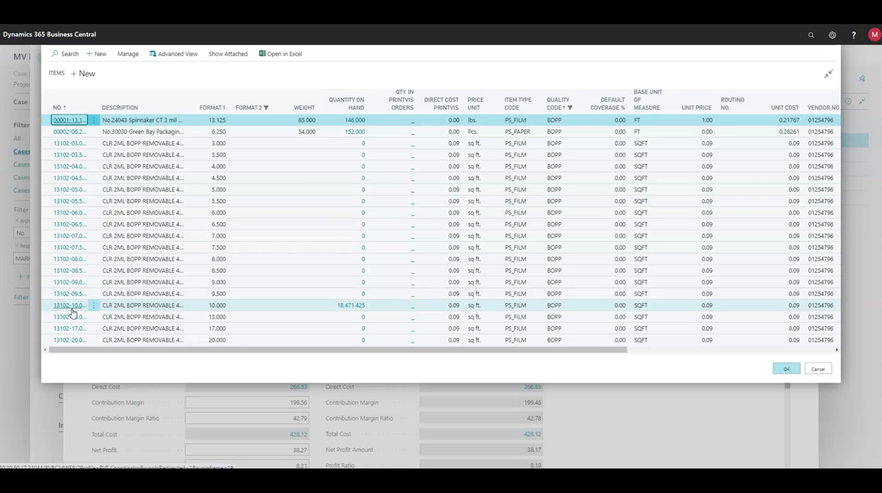
{"action": "left_click", "coordinate": [47, 306]}
{"action": "left_click", "coordinate": [786, 369]}
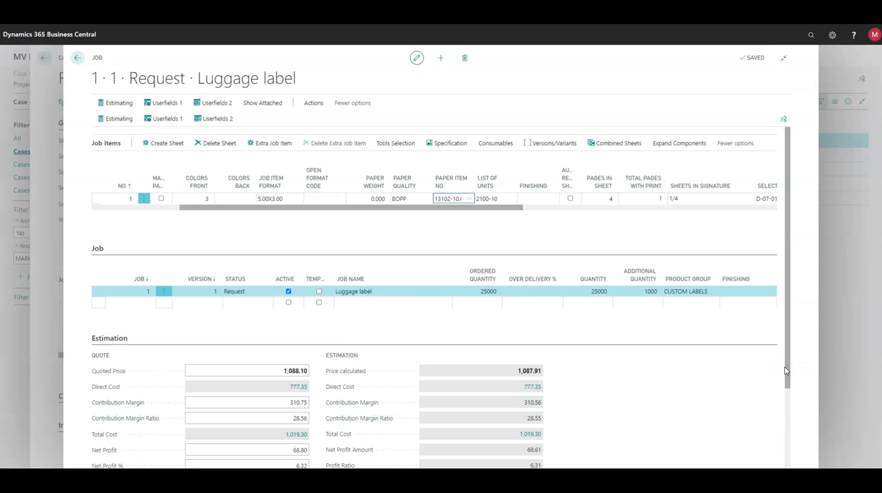
Set the job item's finishing to ARPEGO with the Boxing unit added, and return to the case card.
{"action": "left_click", "coordinate": [549, 198]}
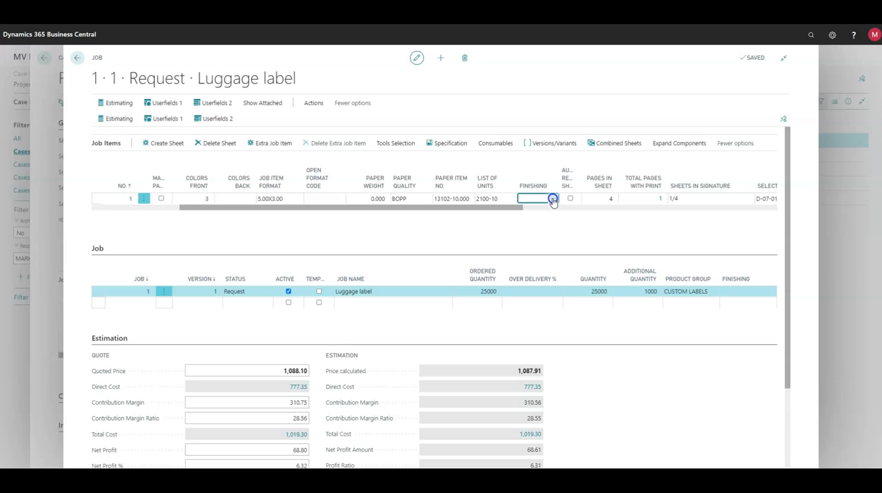
{"action": "left_click", "coordinate": [554, 199]}
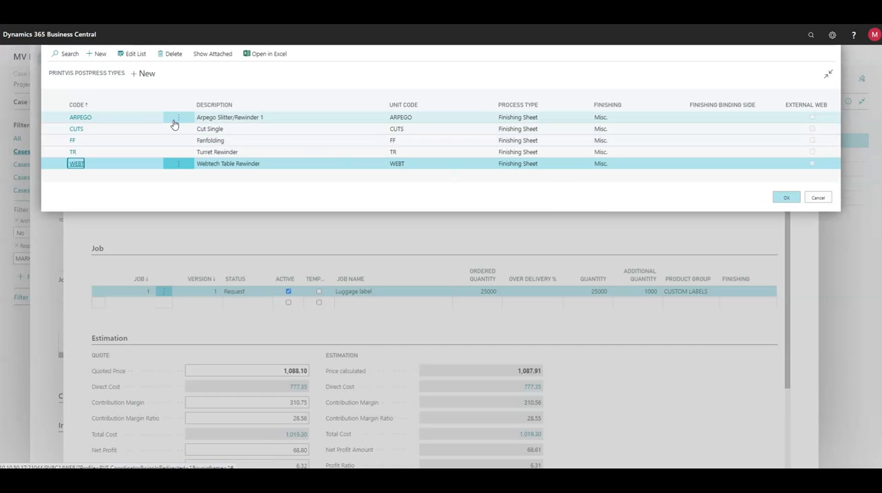
{"action": "left_click", "coordinate": [178, 117]}
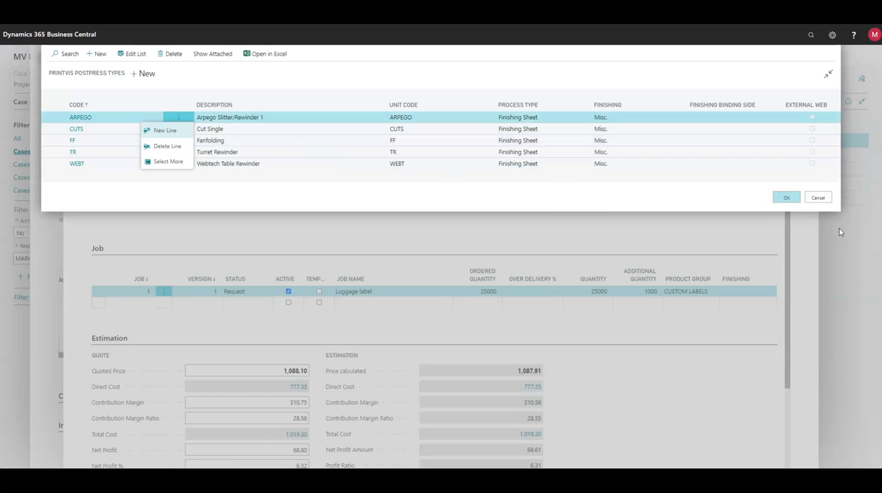
{"action": "left_click", "coordinate": [787, 198]}
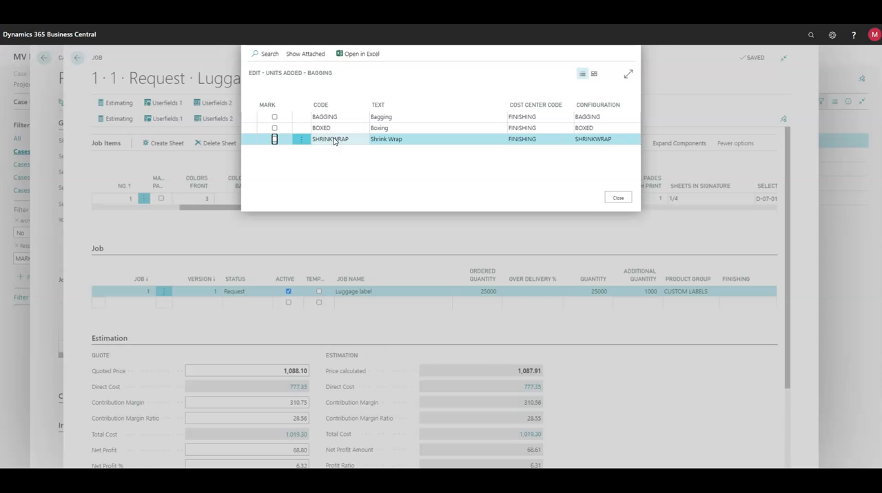
{"action": "left_click", "coordinate": [275, 128]}
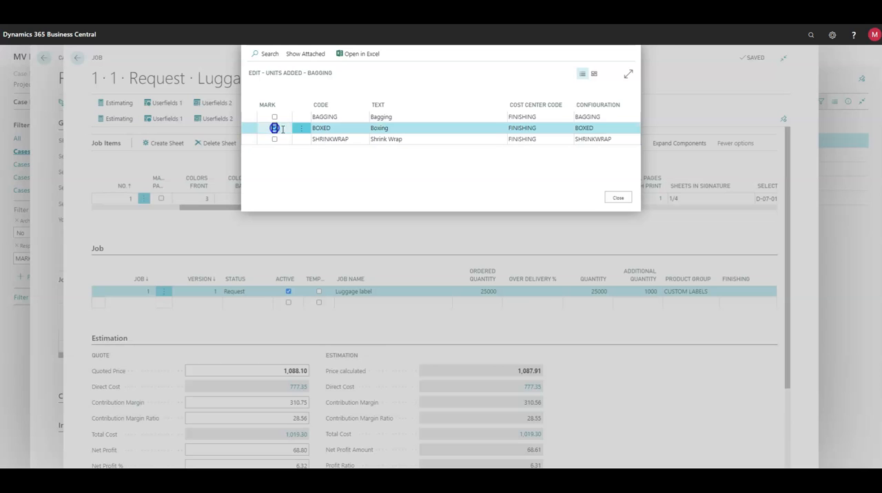
{"action": "left_click", "coordinate": [617, 199]}
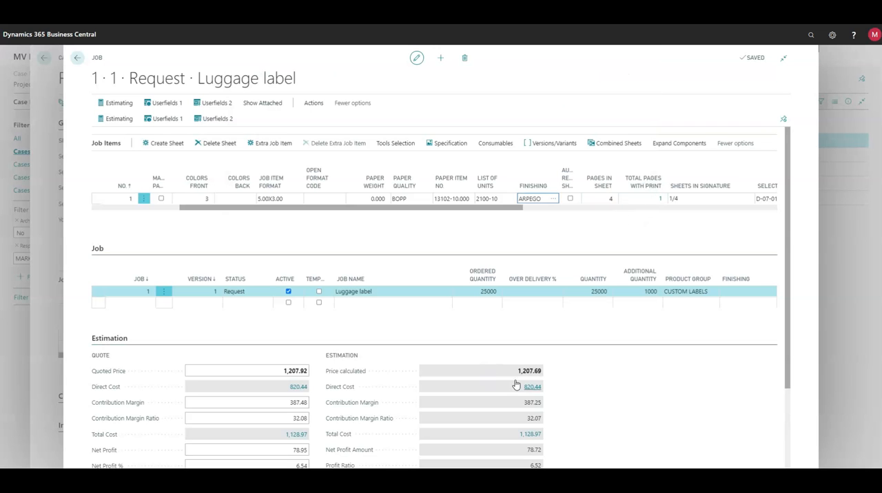
{"action": "left_click", "coordinate": [78, 57]}
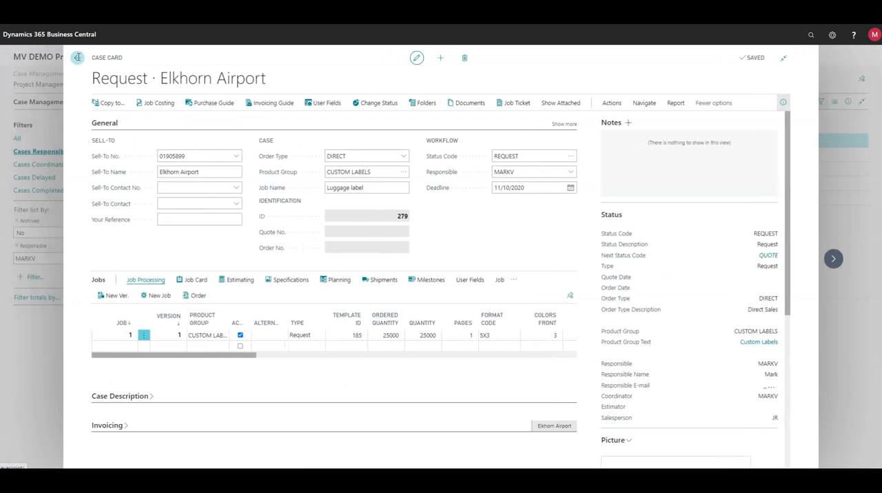